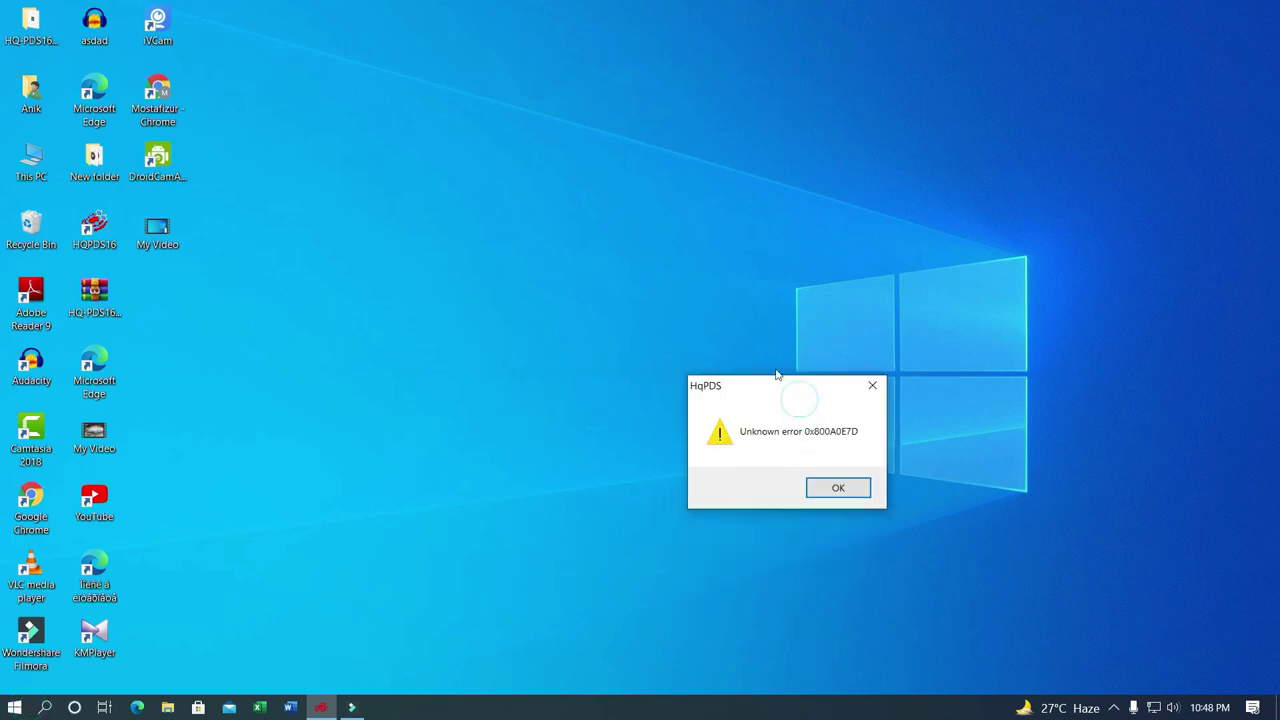
Step: Dismiss the HqPDS messages reporting unknown error 0x800A0E7D and refresh the desktop
click(863, 499)
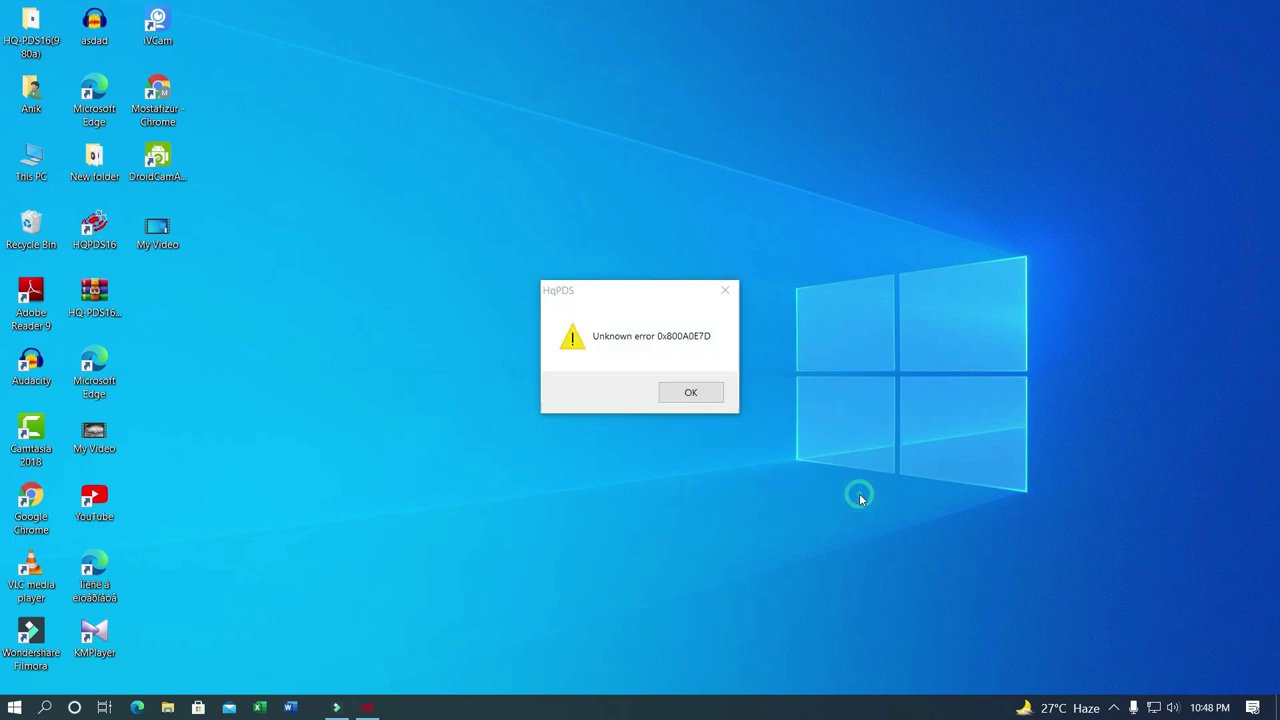
click(693, 390)
click(712, 393)
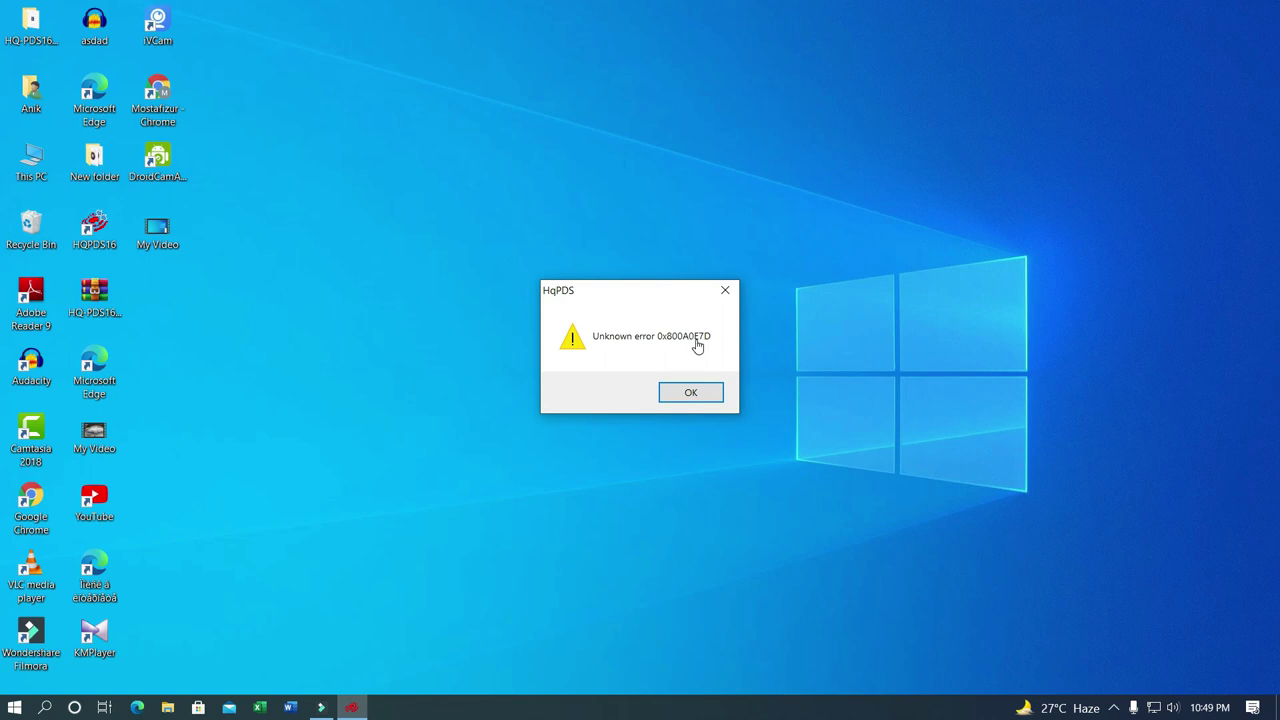
right_click(882, 272)
click(923, 320)
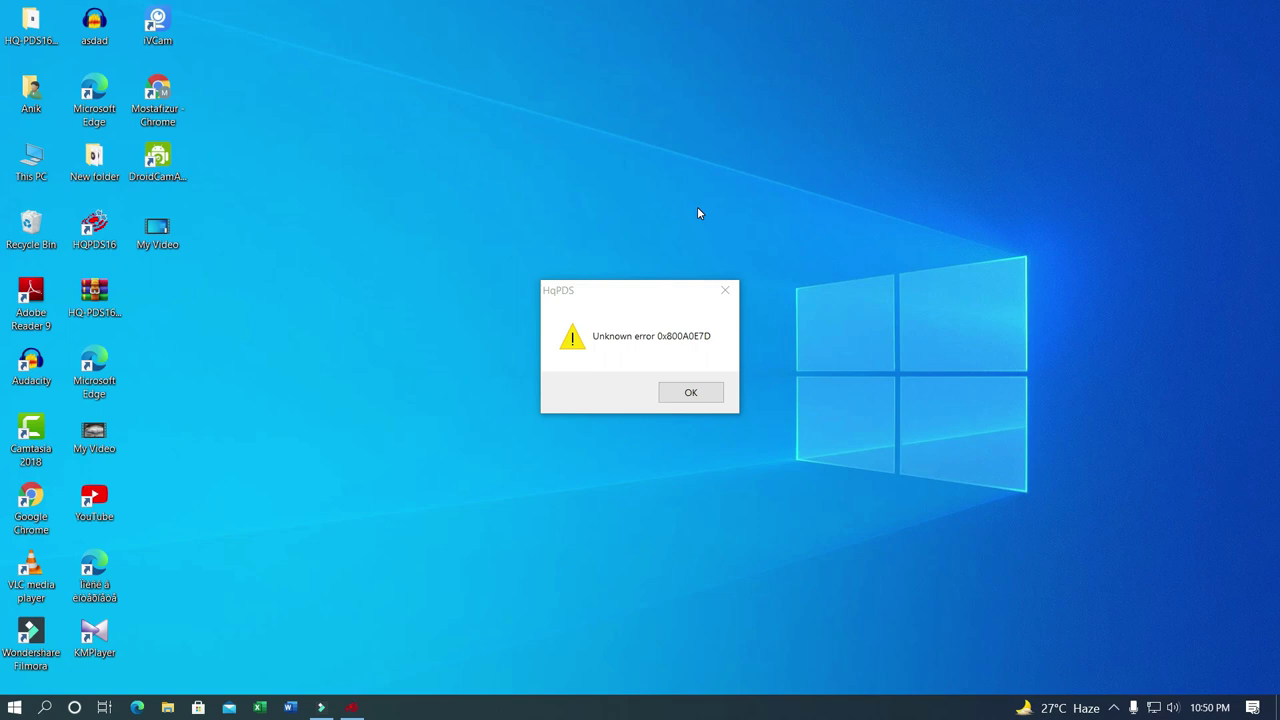
double_click(30, 25)
click(691, 392)
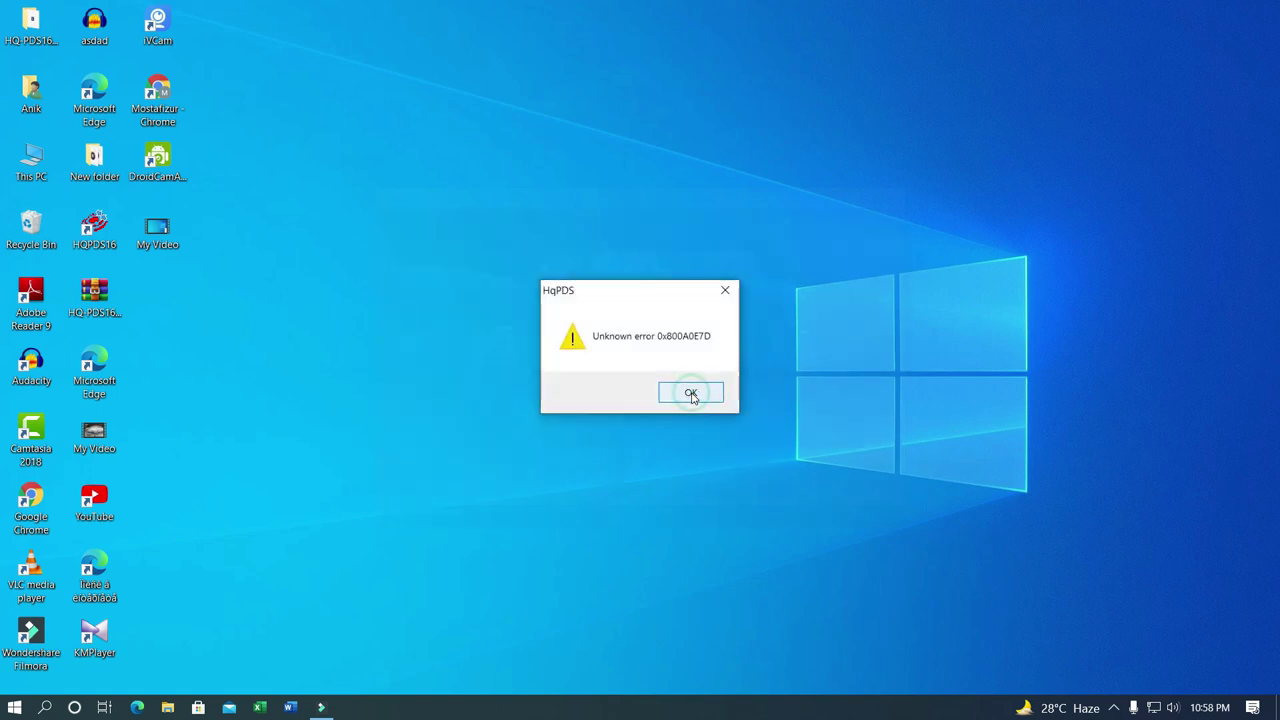
click(725, 291)
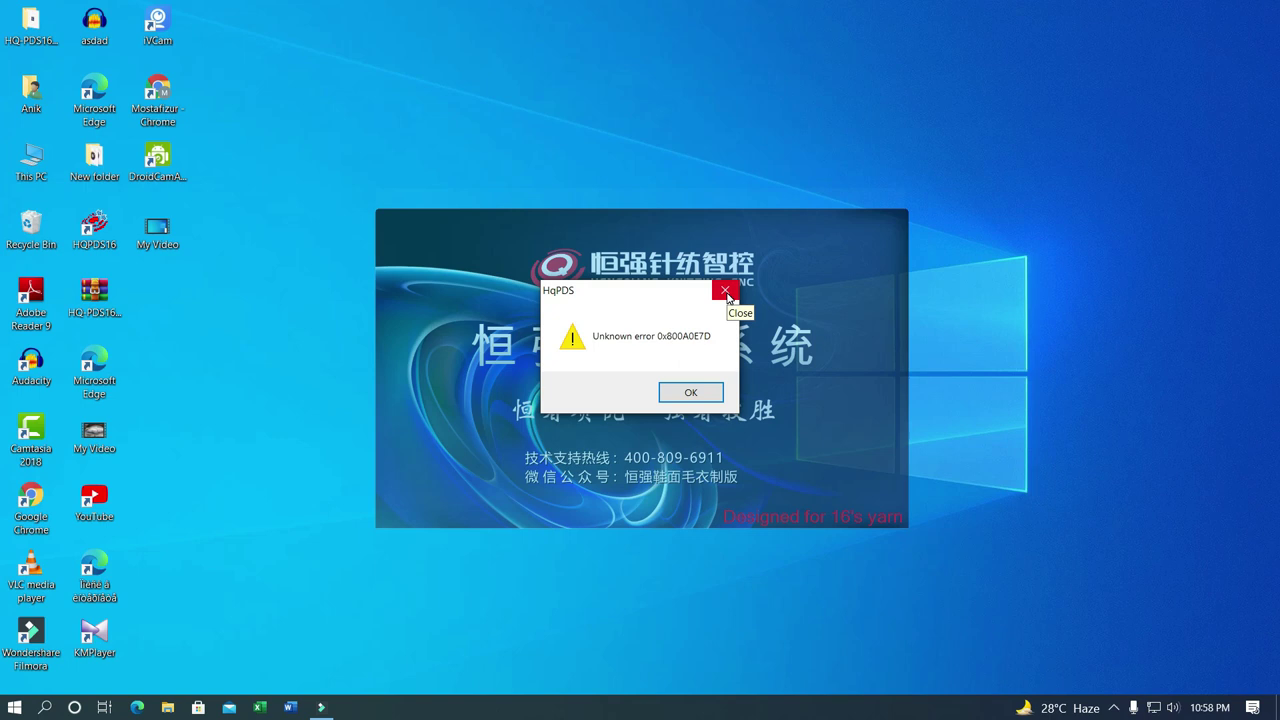
click(725, 291)
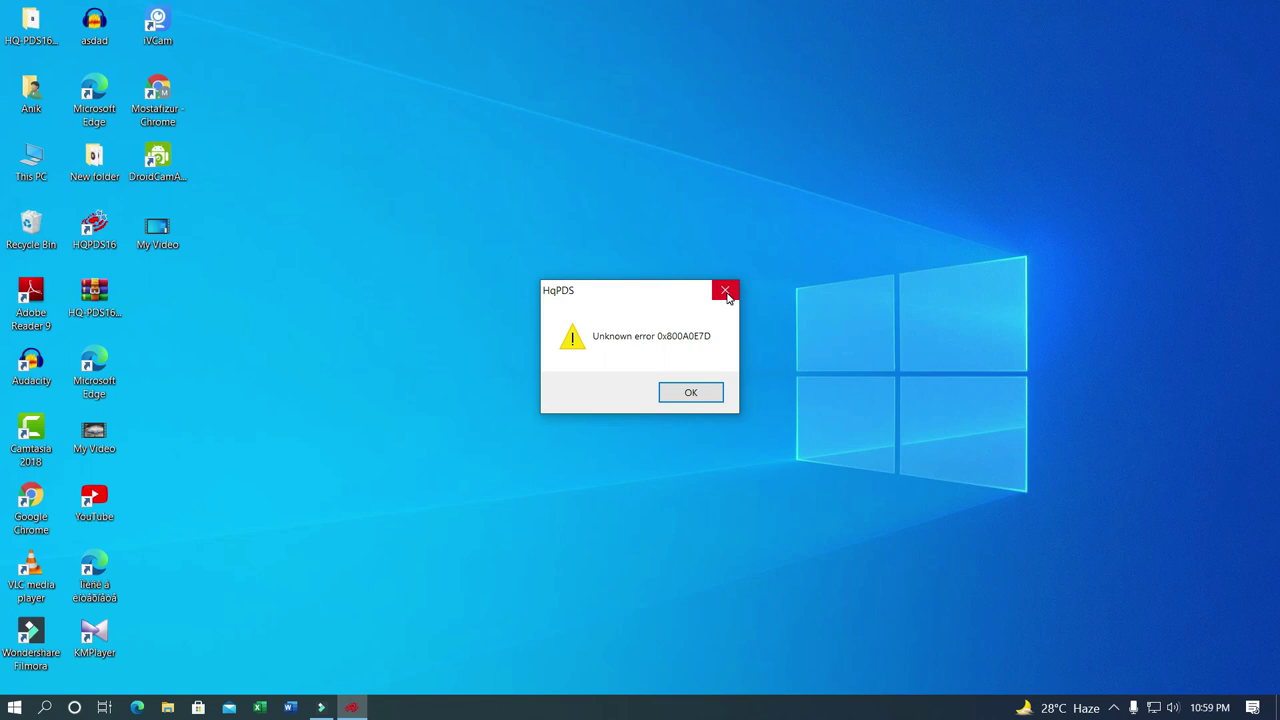
right_click(990, 230)
click(1023, 281)
right_click(1000, 243)
right_click(843, 251)
click(874, 300)
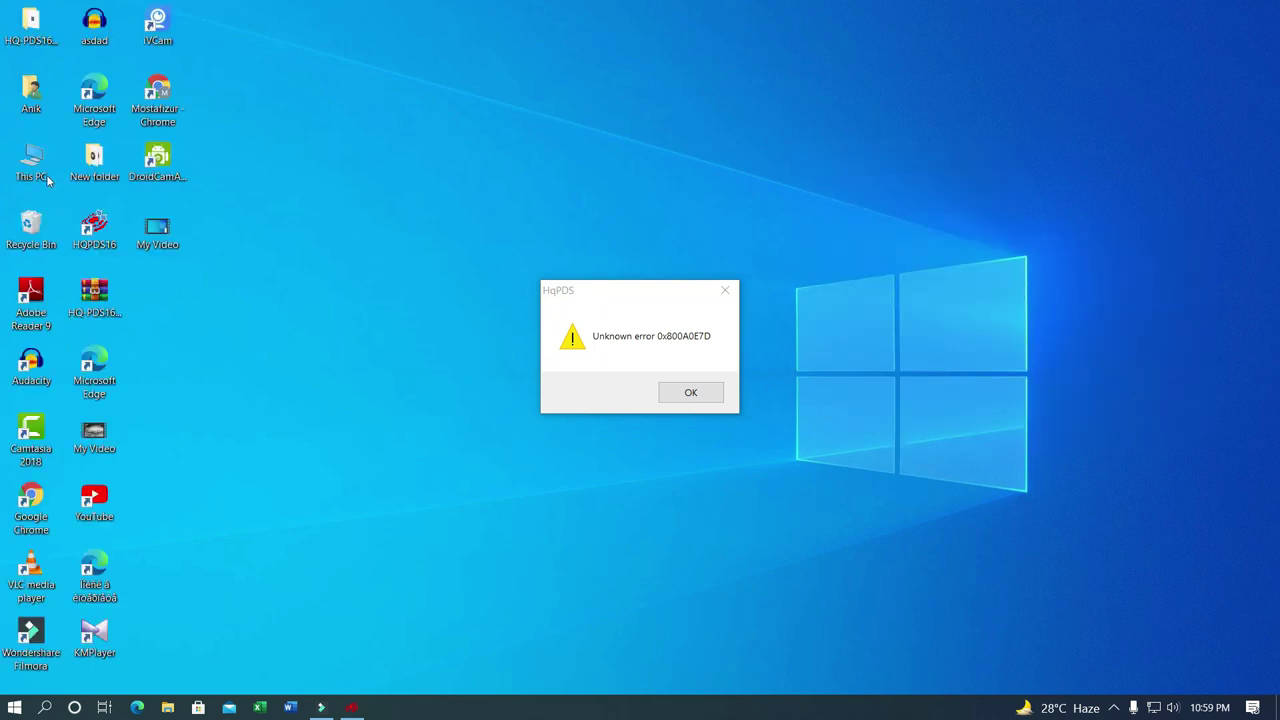
Step: Open the Program Files (x86) folder on Local Disk (C:) in File Explorer
double_click(35, 163)
click(289, 251)
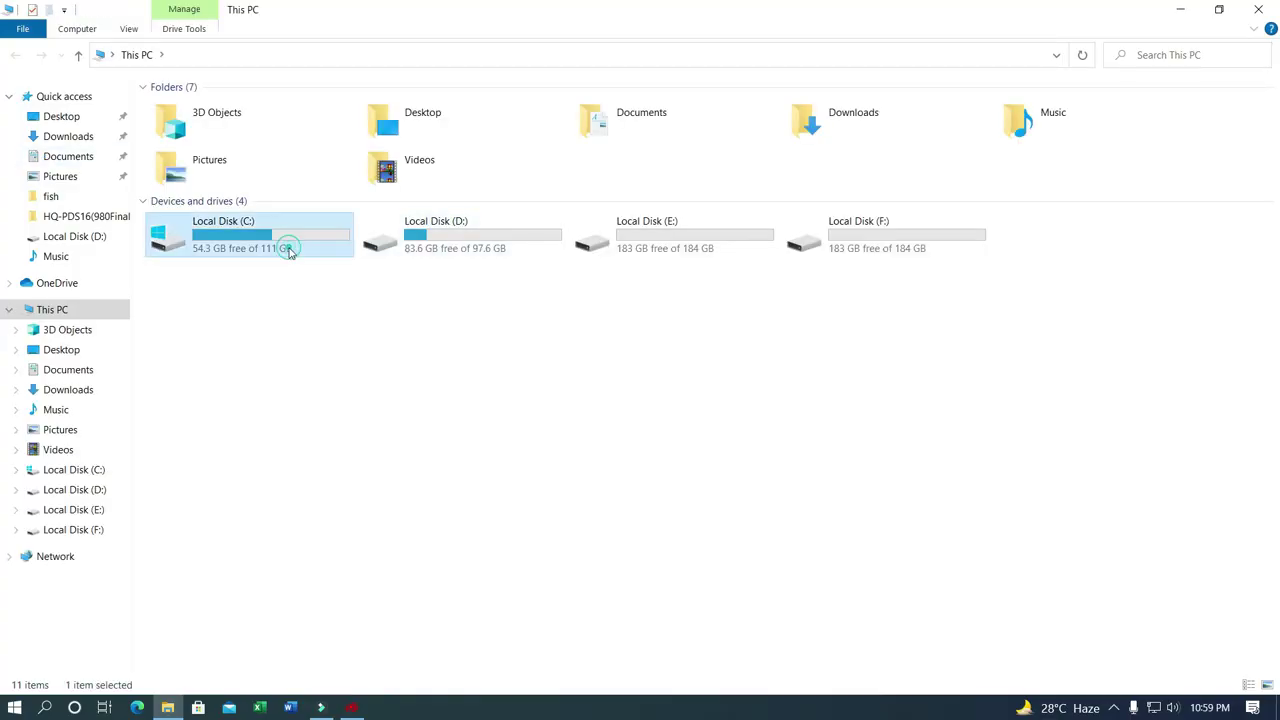
double_click(289, 251)
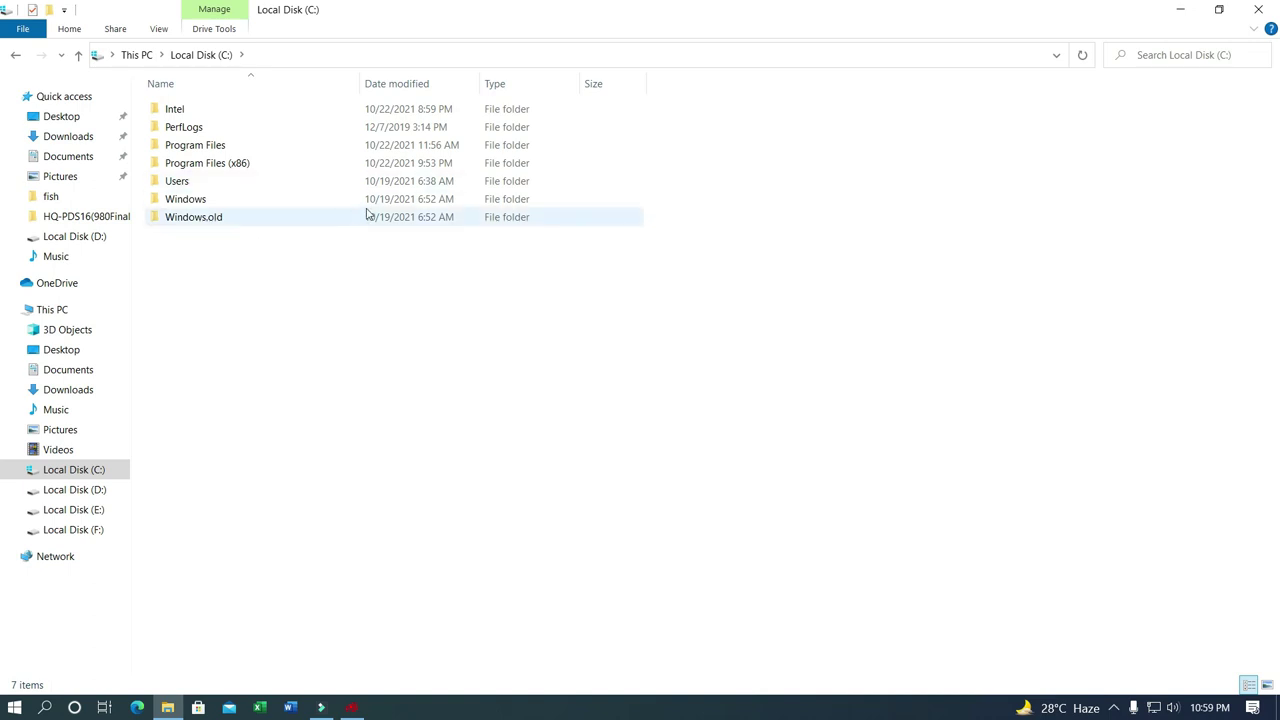
double_click(228, 163)
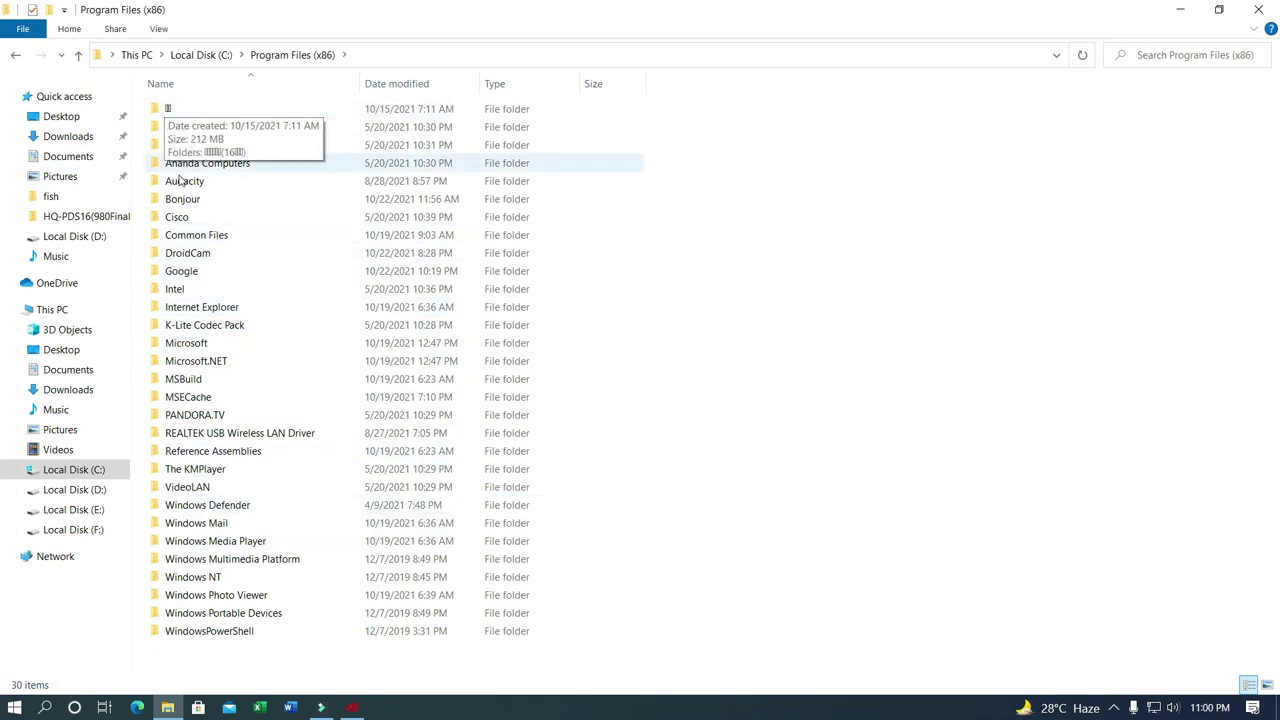
Step: Open the software's installation subfolder with "(16" in its name and look through its files
mouse_move(169, 110)
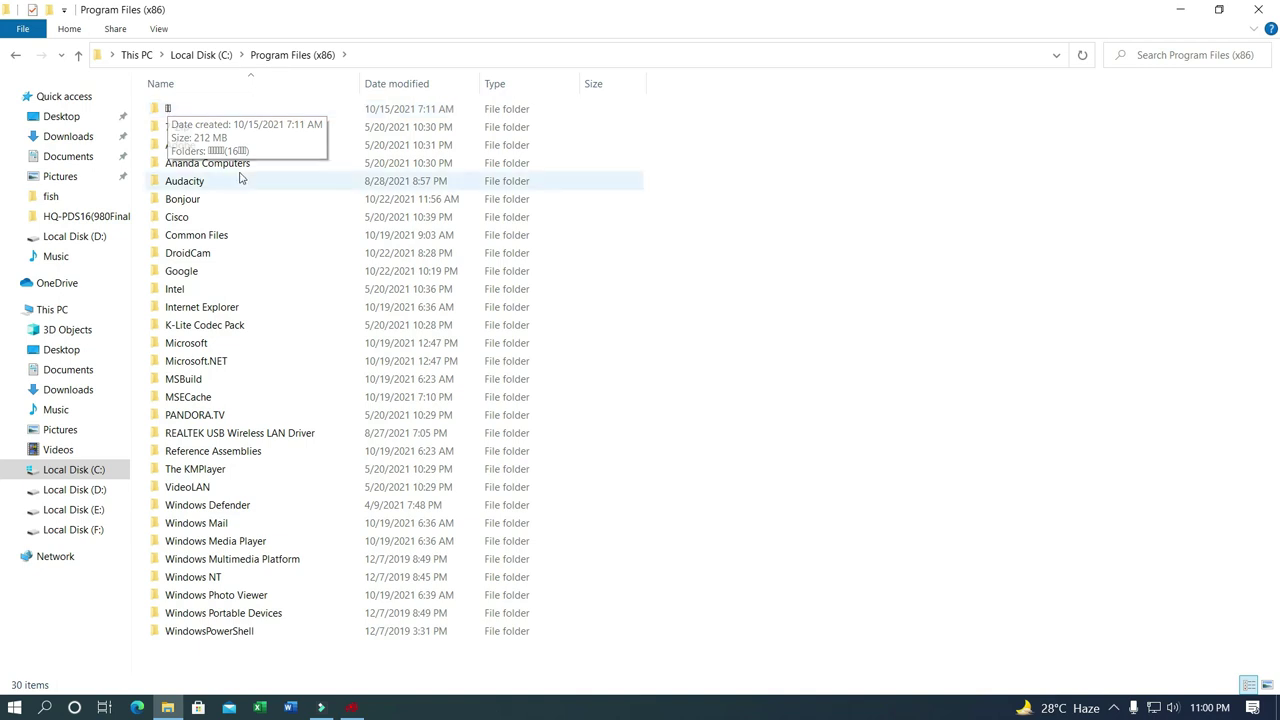
double_click(170, 116)
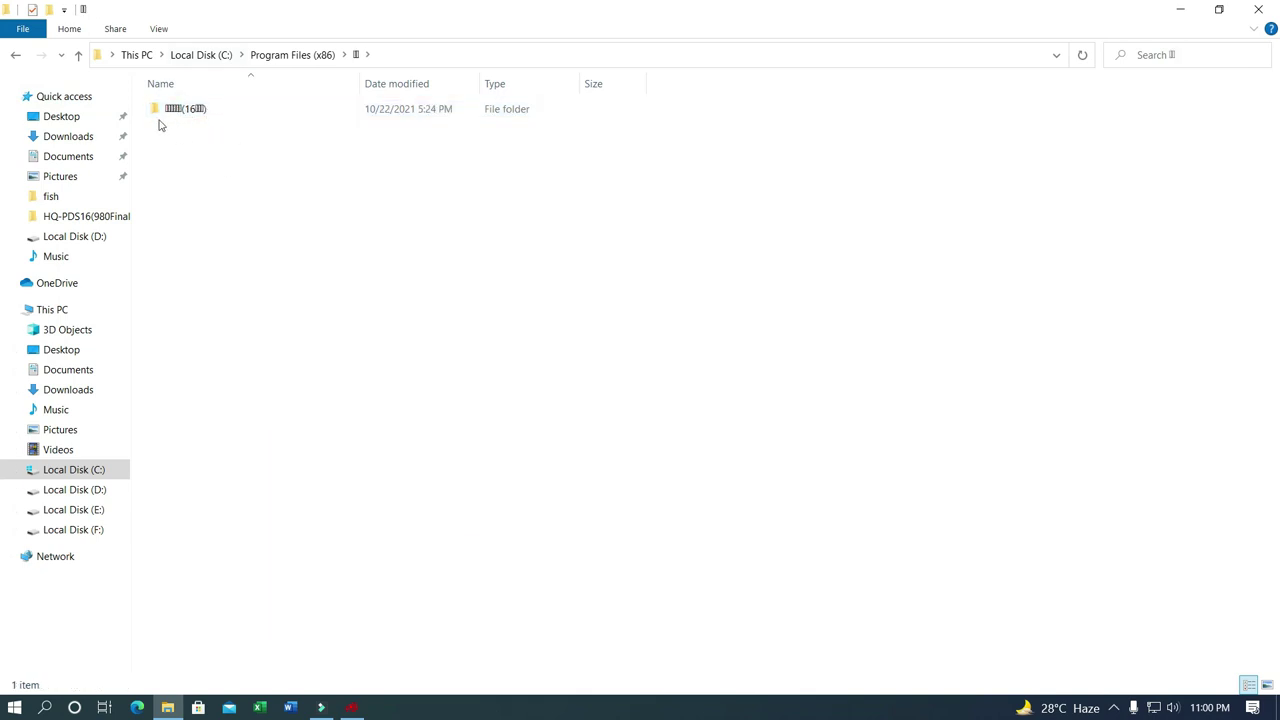
click(17, 57)
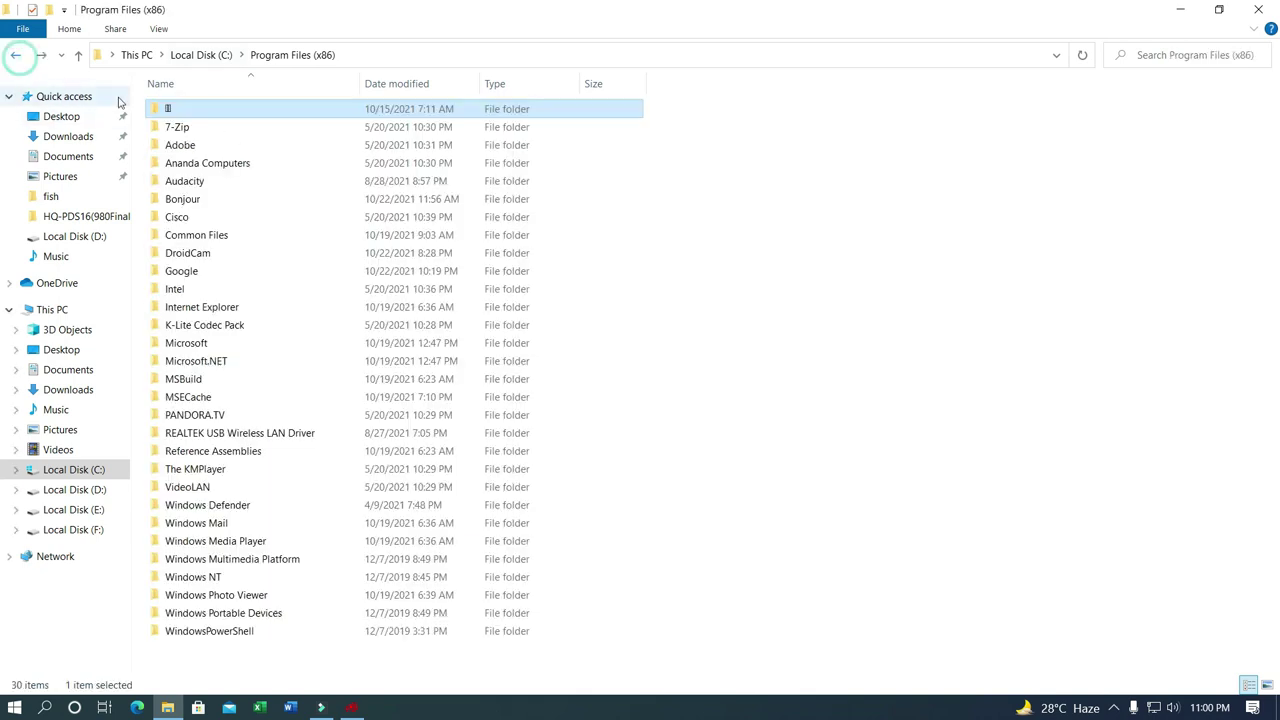
double_click(172, 112)
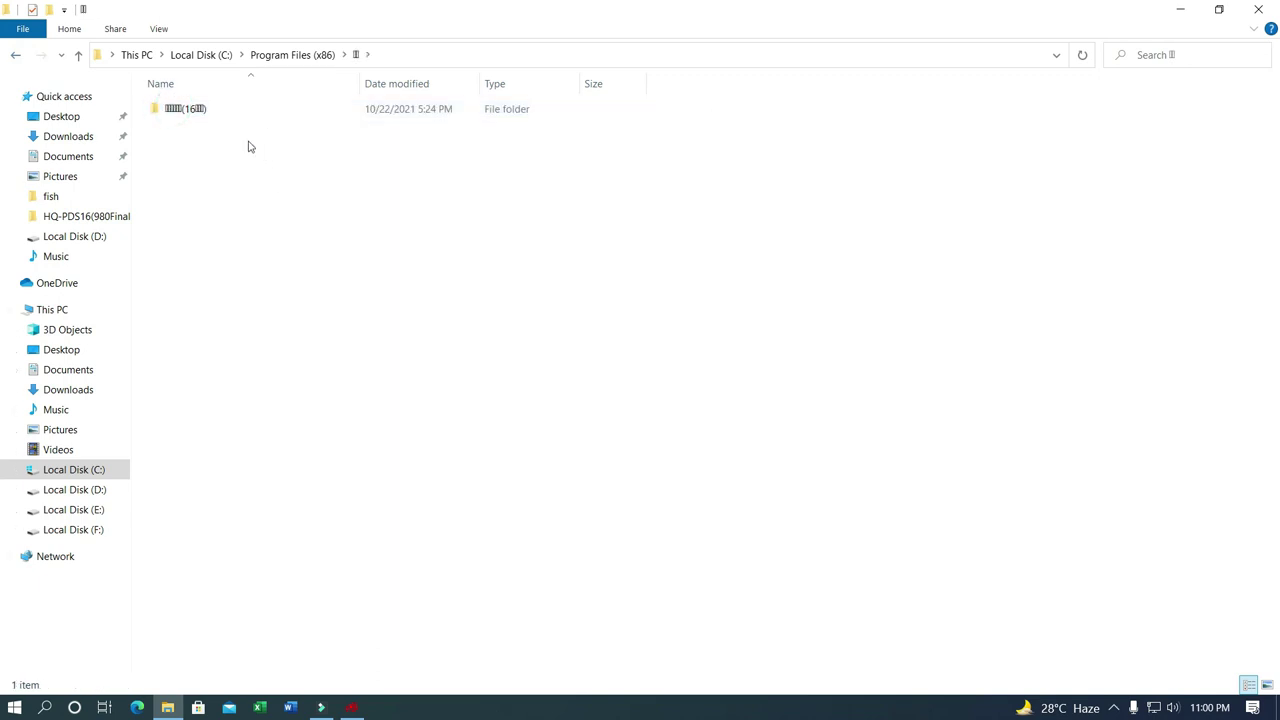
double_click(200, 110)
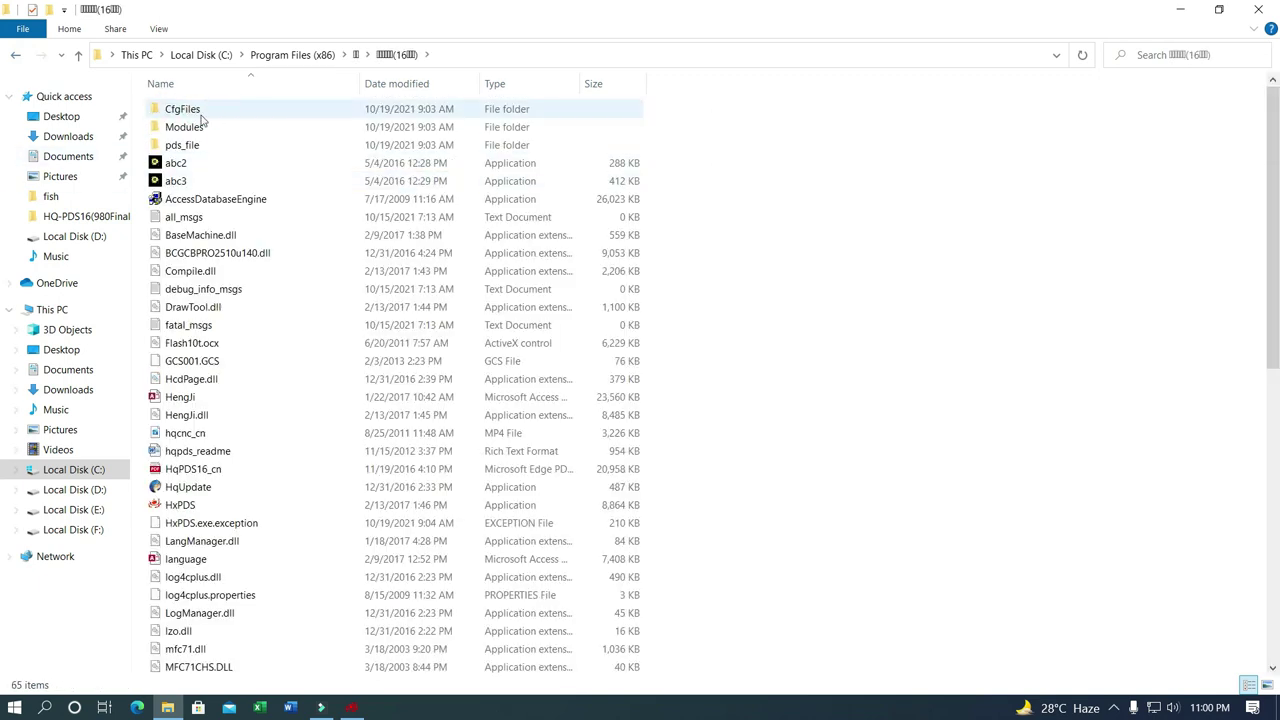
scroll(199, 570, down, 1)
scroll(210, 650, down, 10)
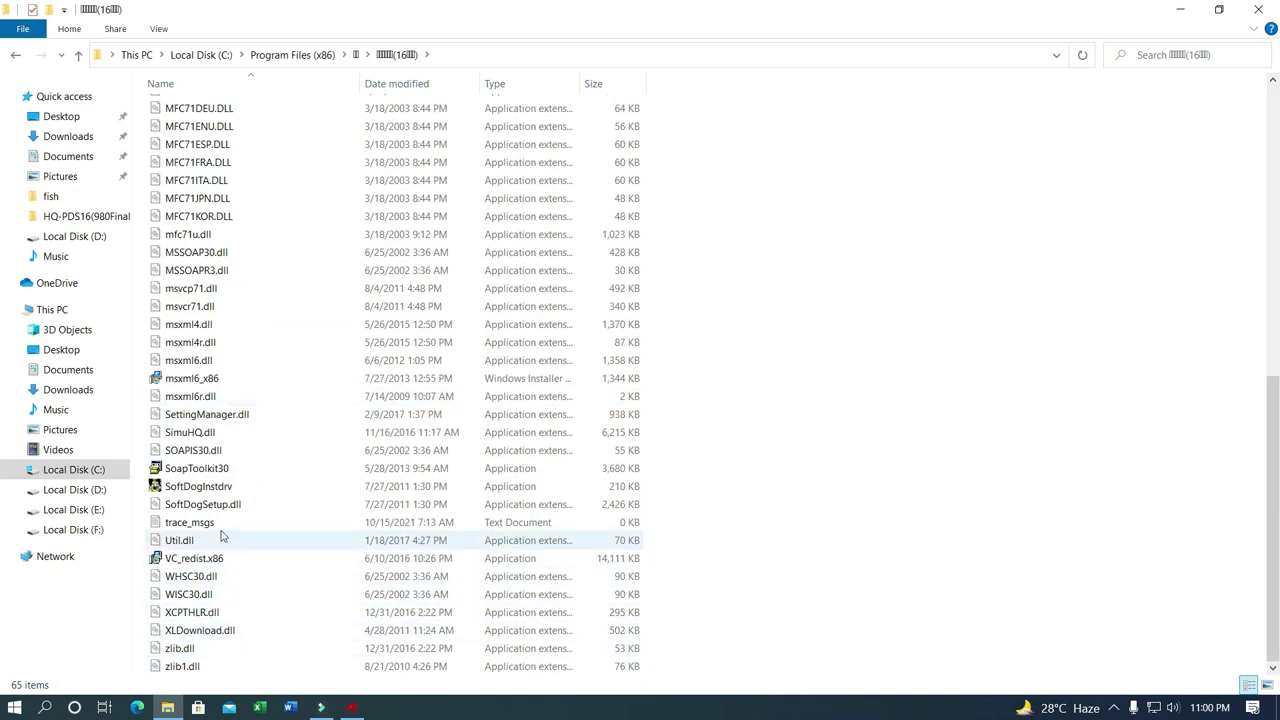
scroll(223, 531, up, 10)
scroll(223, 525, up, 1)
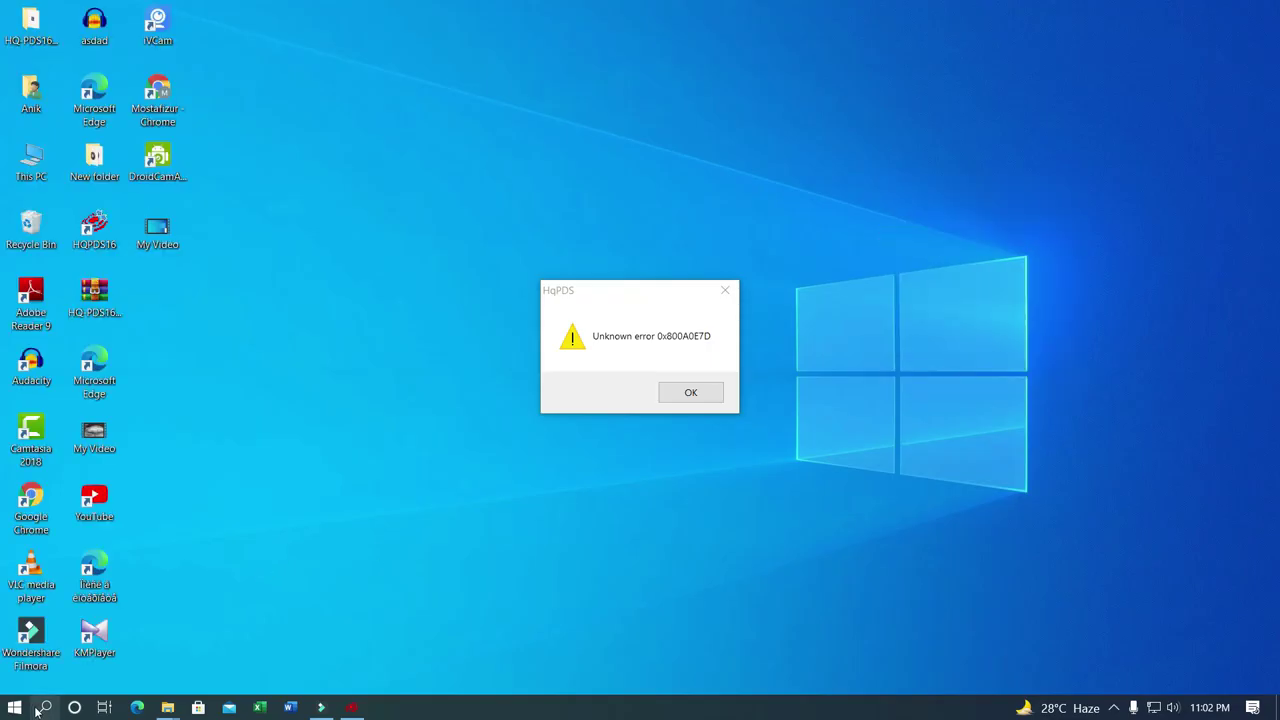
click(45, 708)
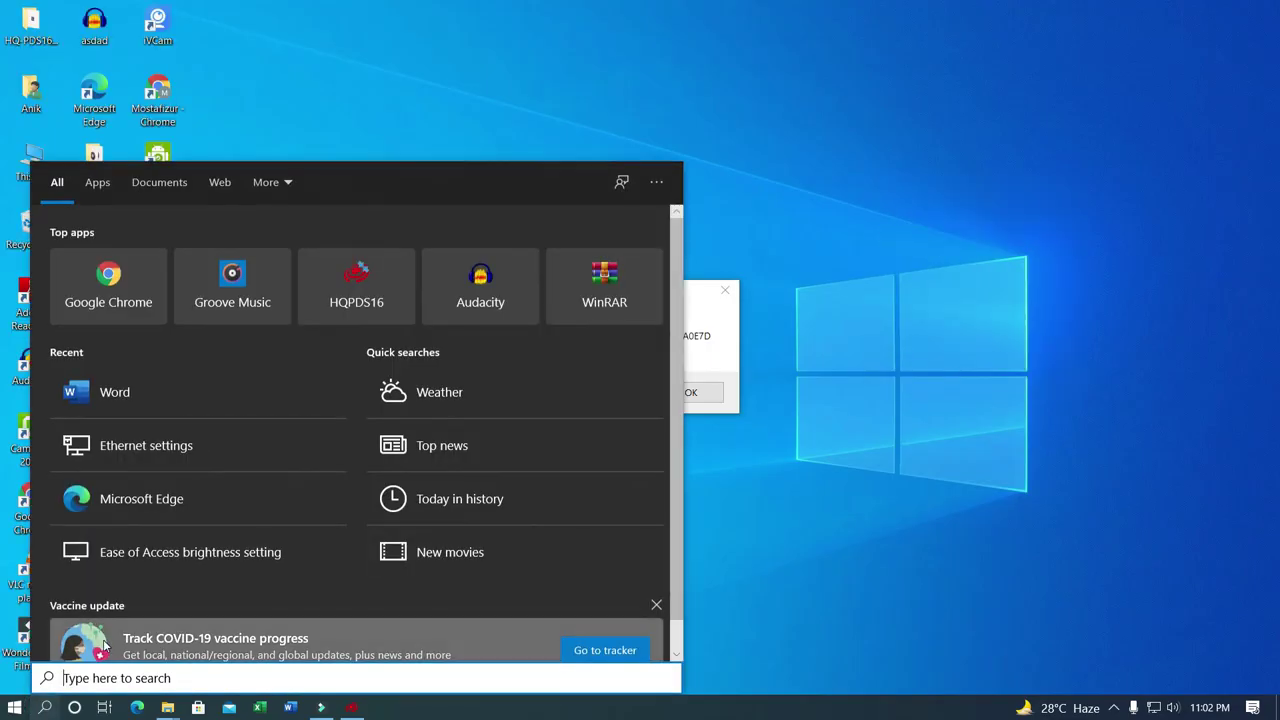
text(en)
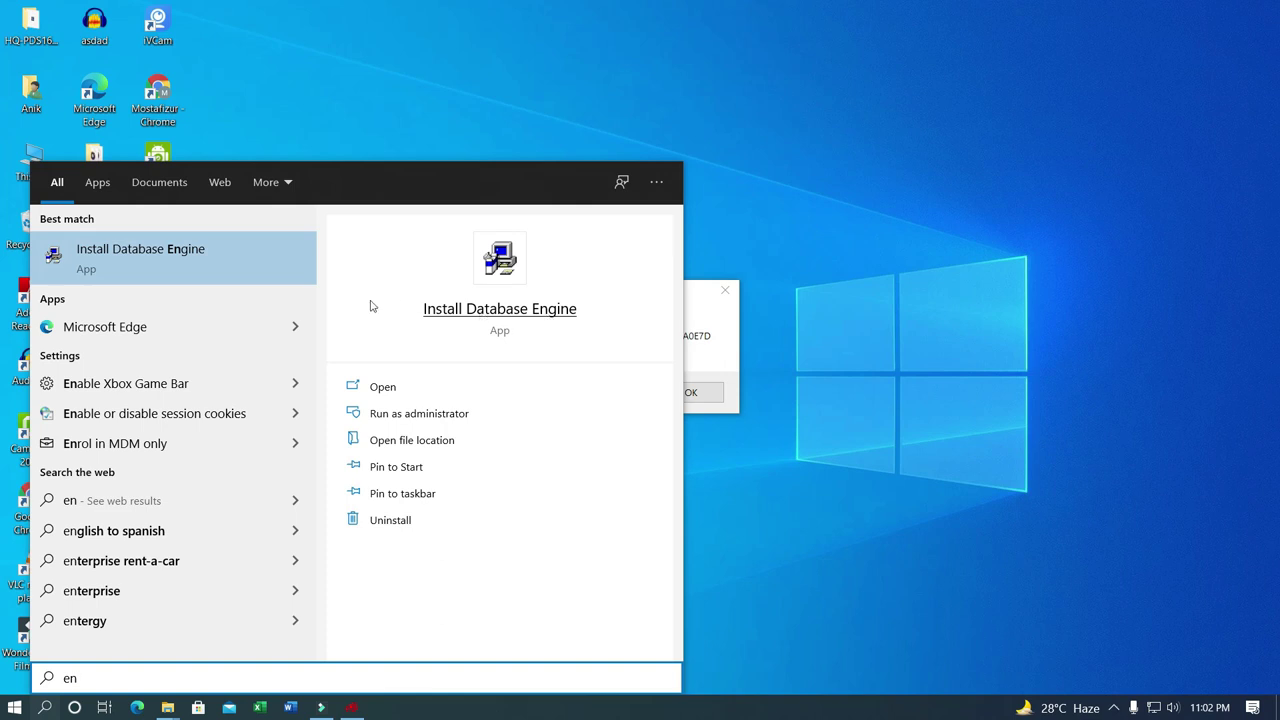
click(475, 310)
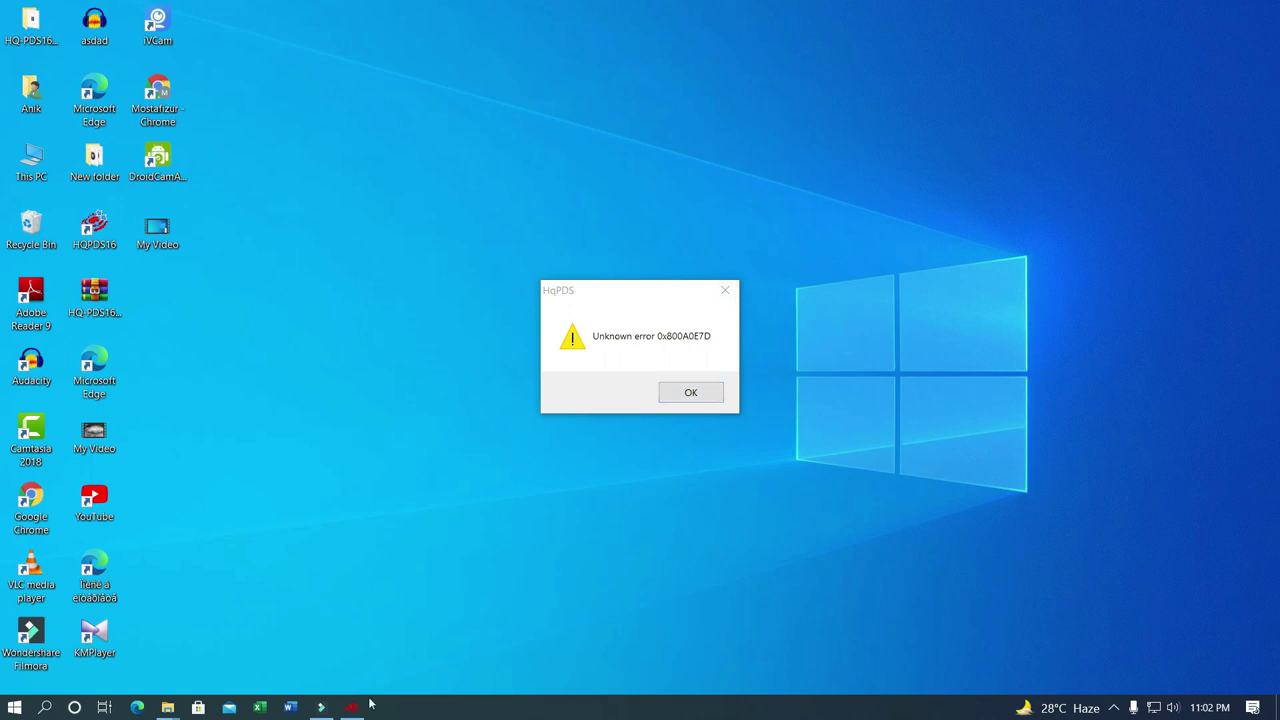
Step: Search Windows for "en" and launch the Install Database Engine app
click(44, 707)
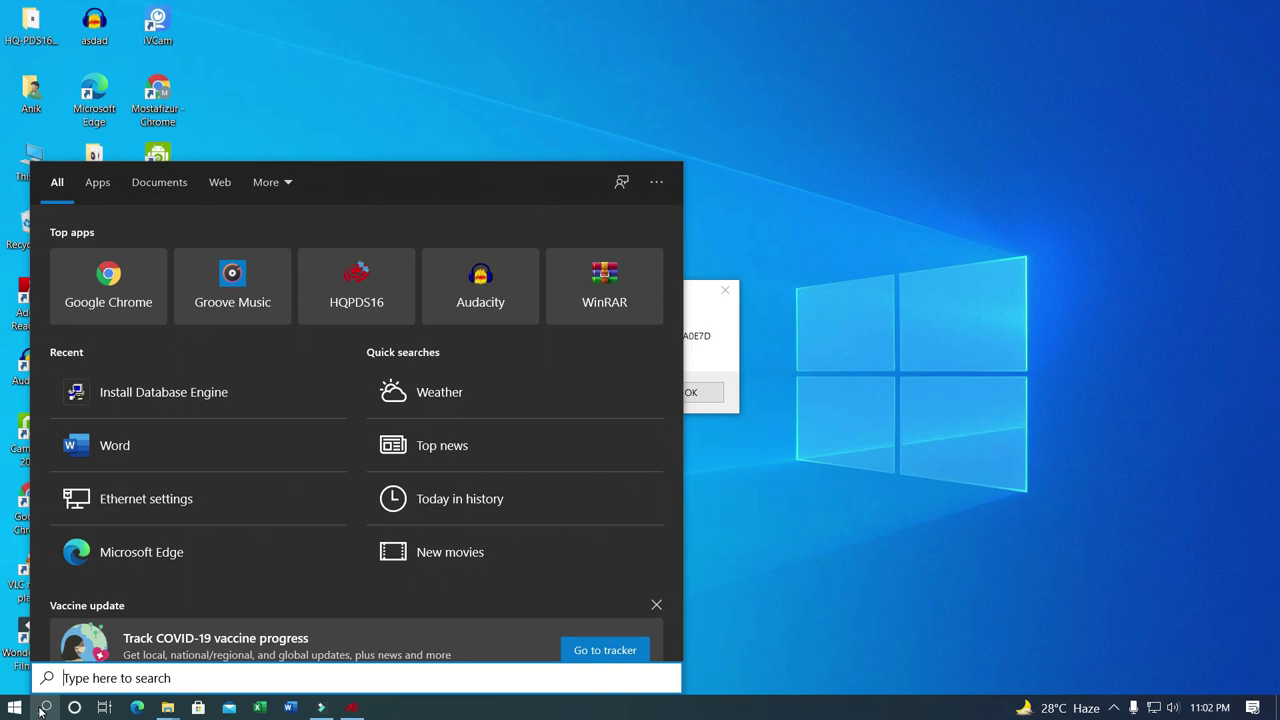
text(en)
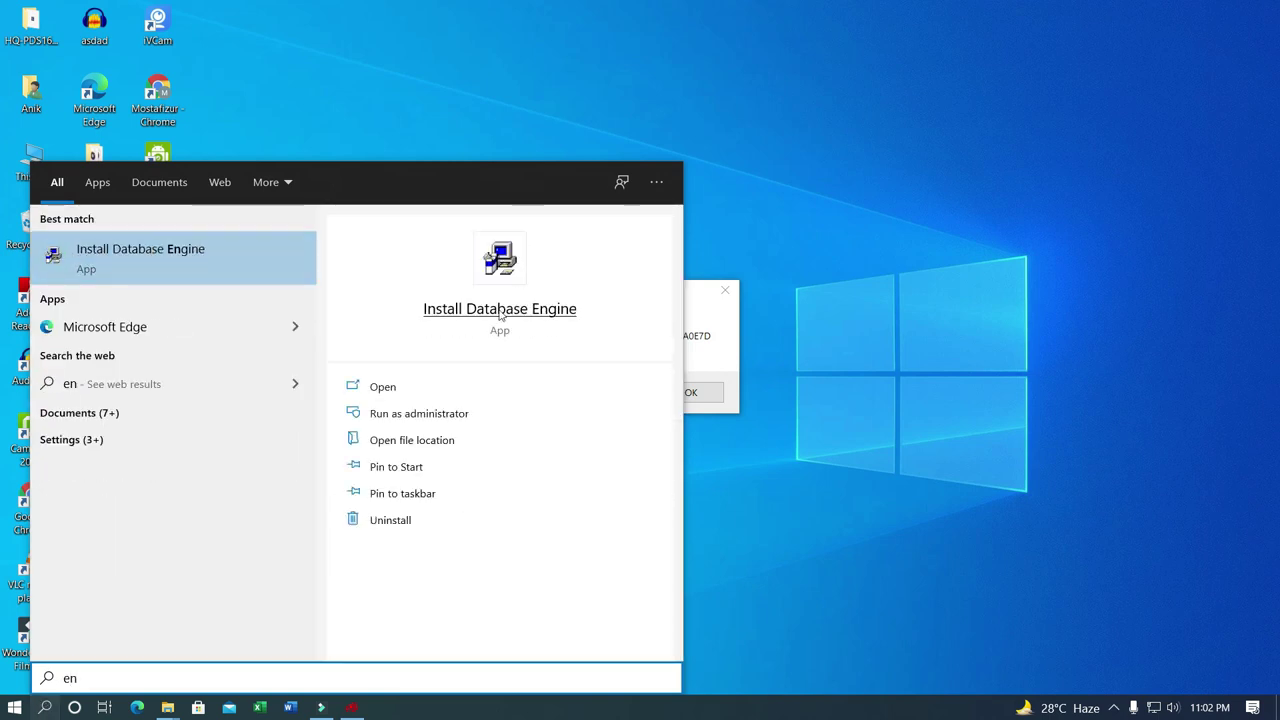
click(499, 311)
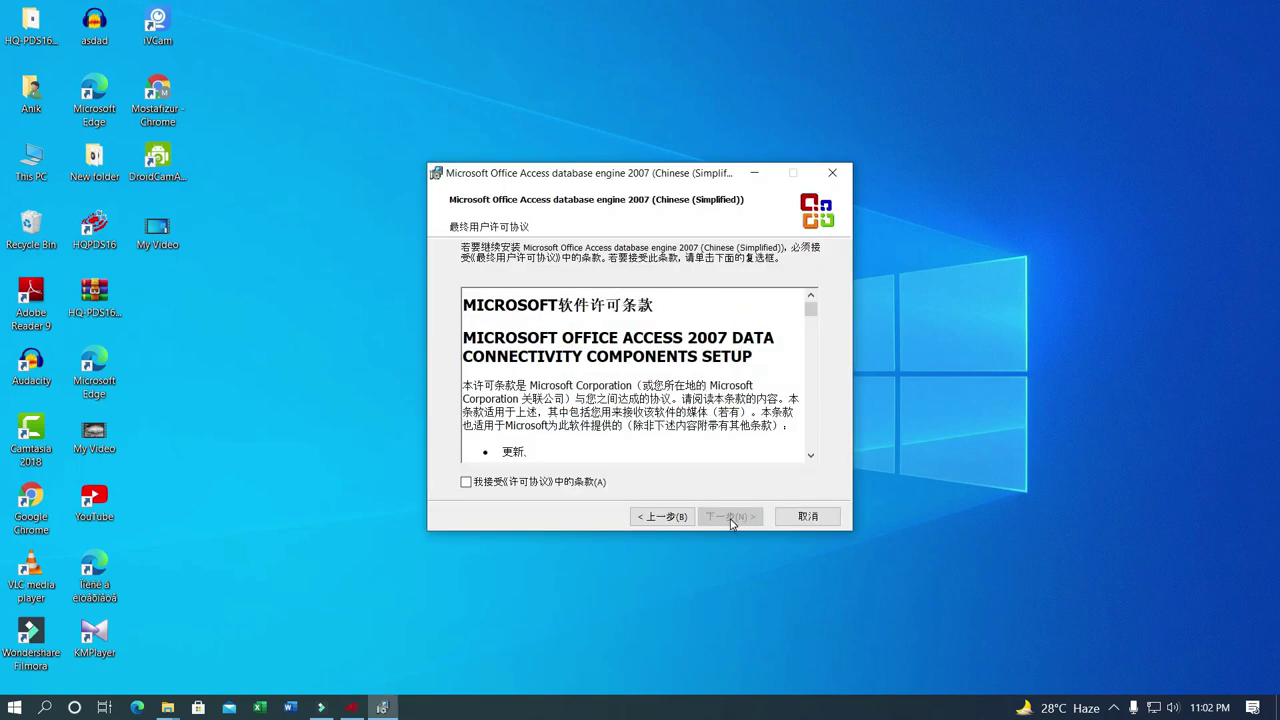
Step: Accept the licence terms, install Microsoft Office Access database engine 2007 in C:\Program Files (x86)\Microsoft Office\, and close the completion message
click(466, 483)
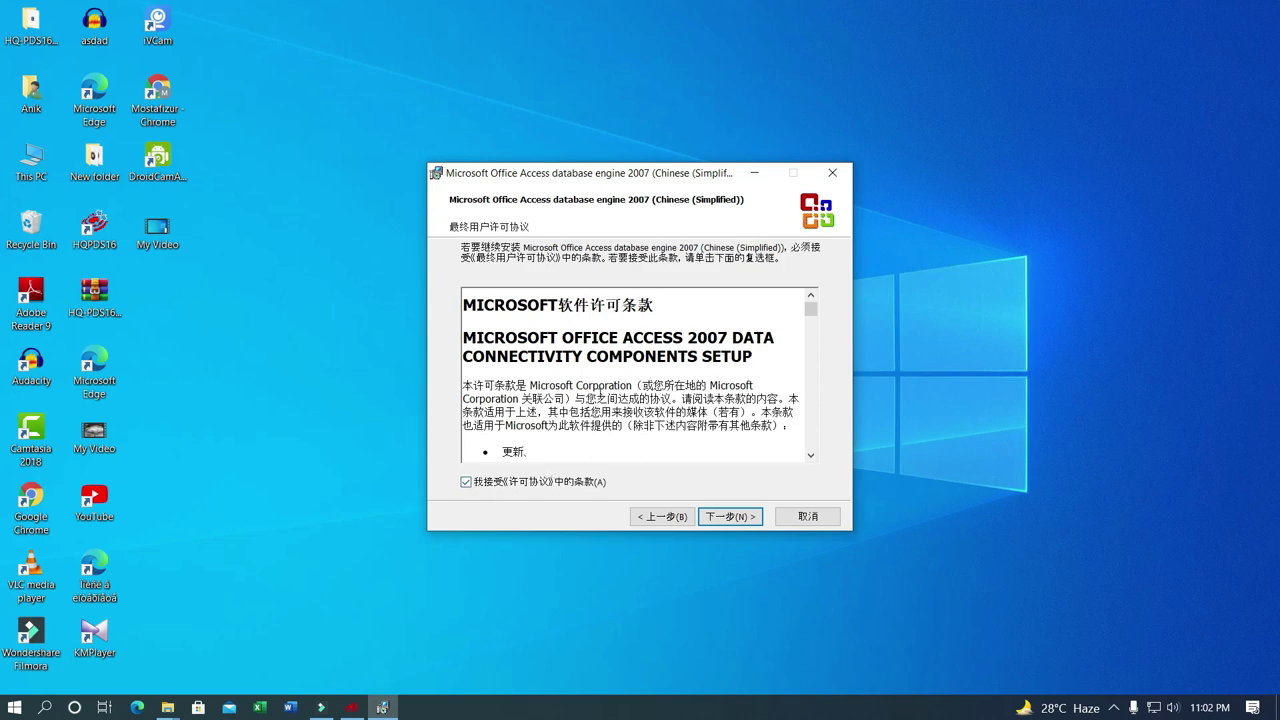
scroll(601, 392, down, 3)
scroll(601, 392, up, 10)
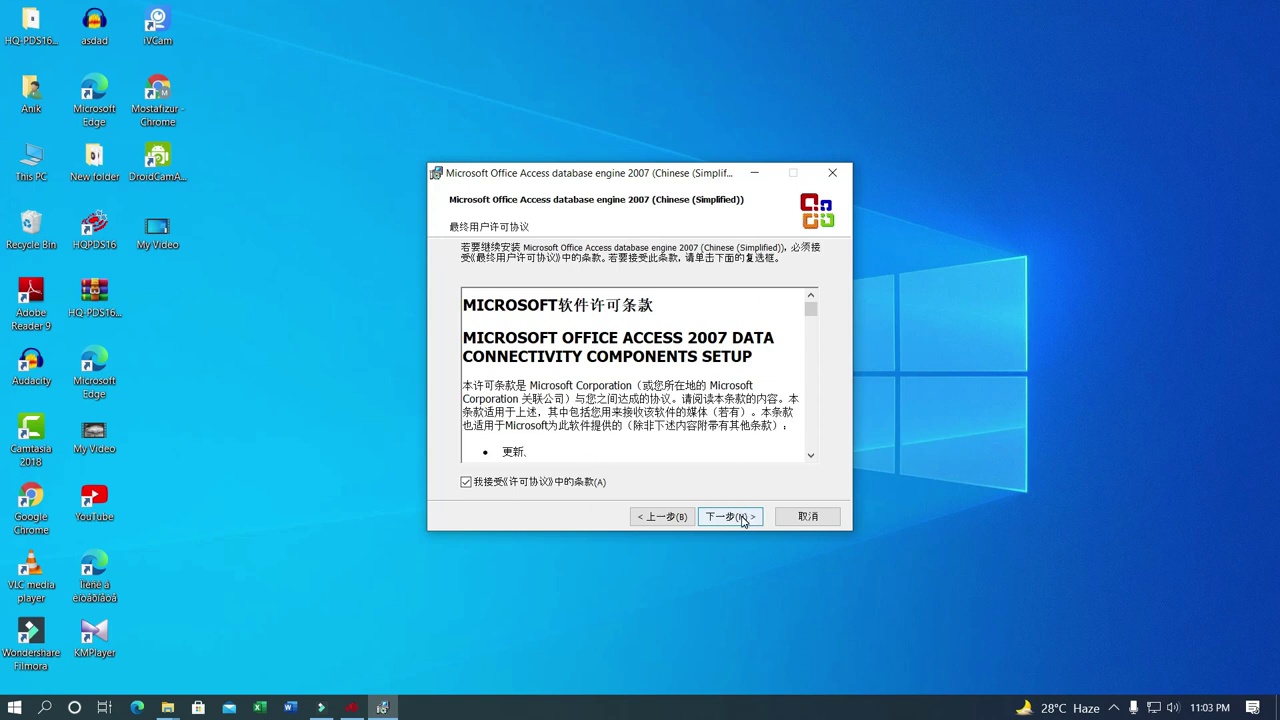
click(742, 517)
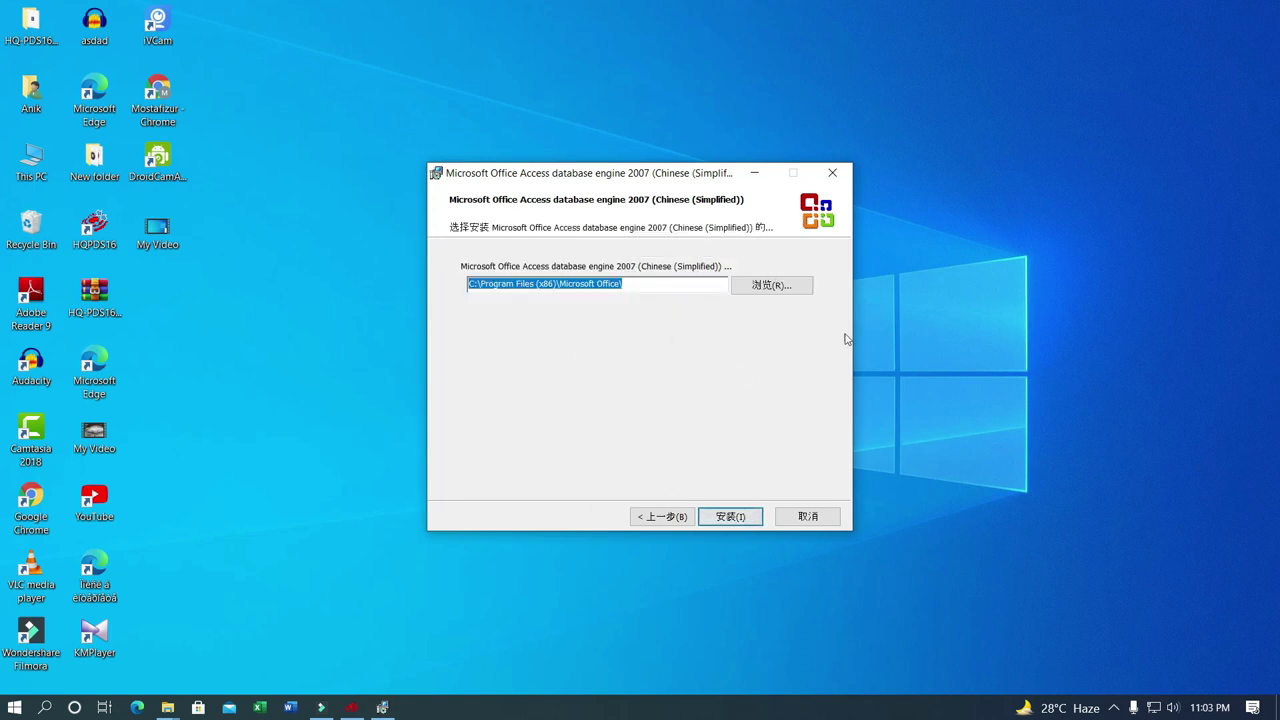
click(738, 519)
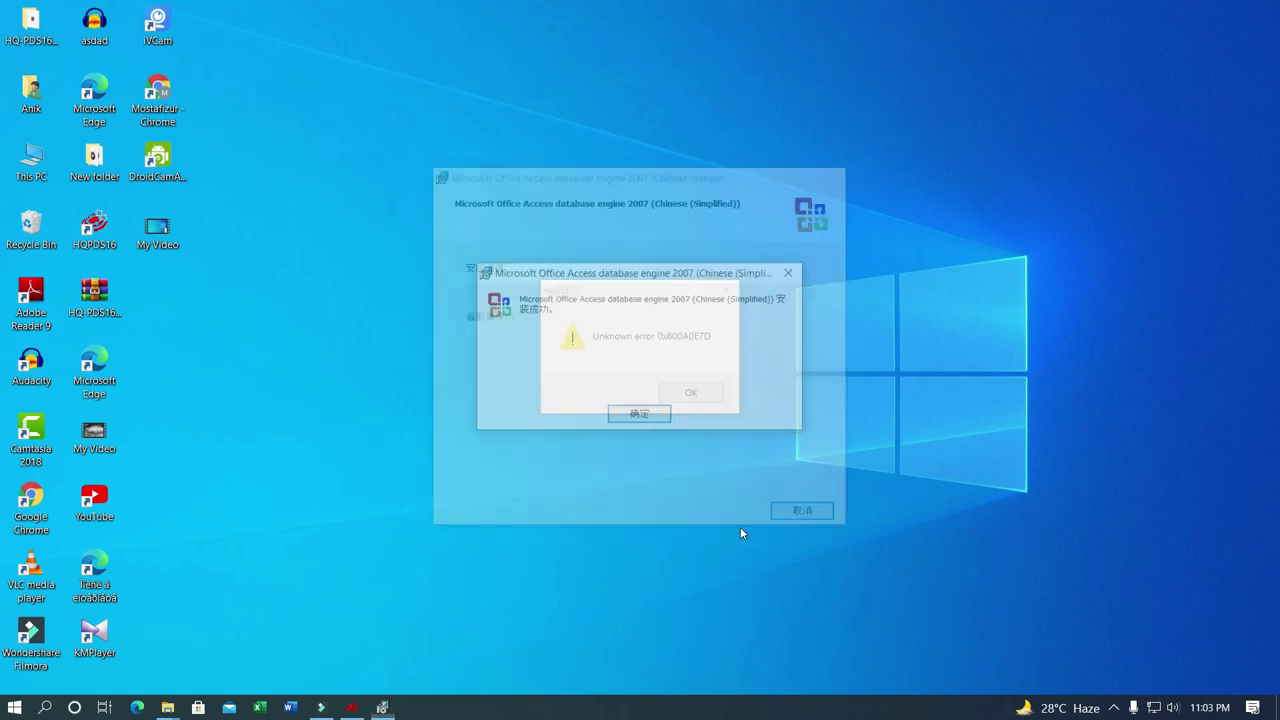
click(642, 418)
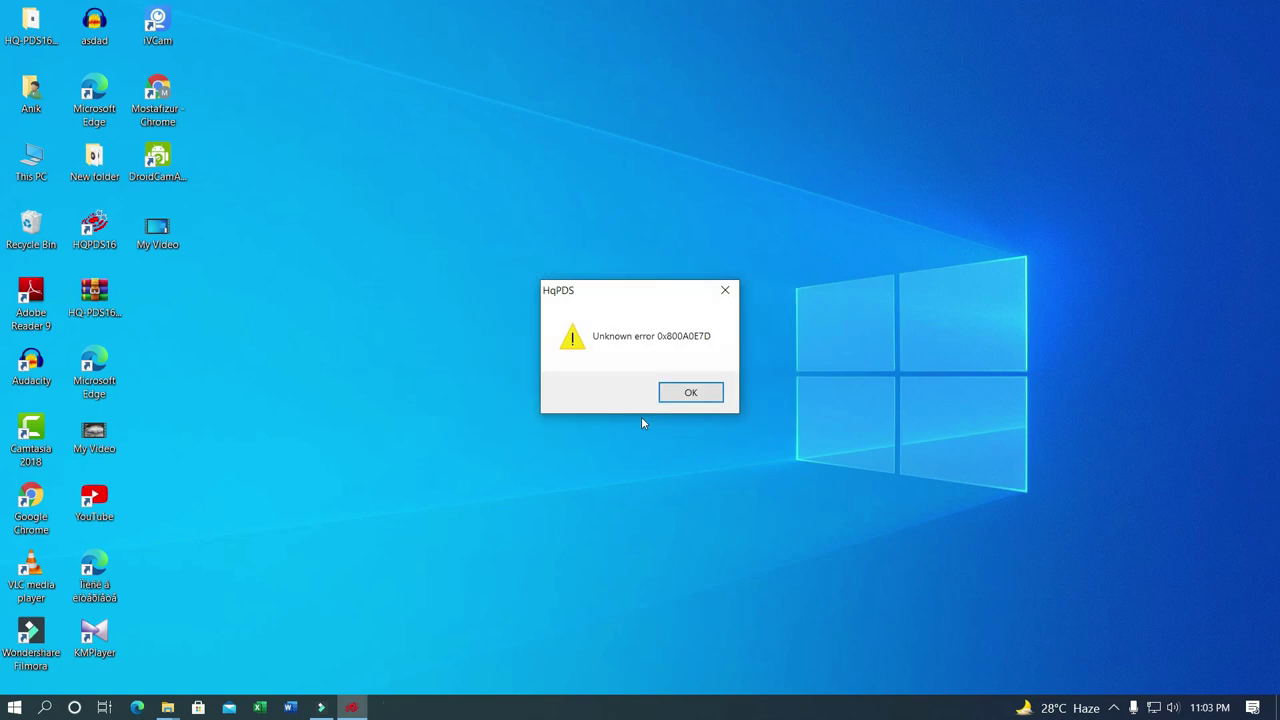
Step: Dismiss the remaining HqPDS error message and relaunch HQPDS16 from the refreshed desktop
click(687, 397)
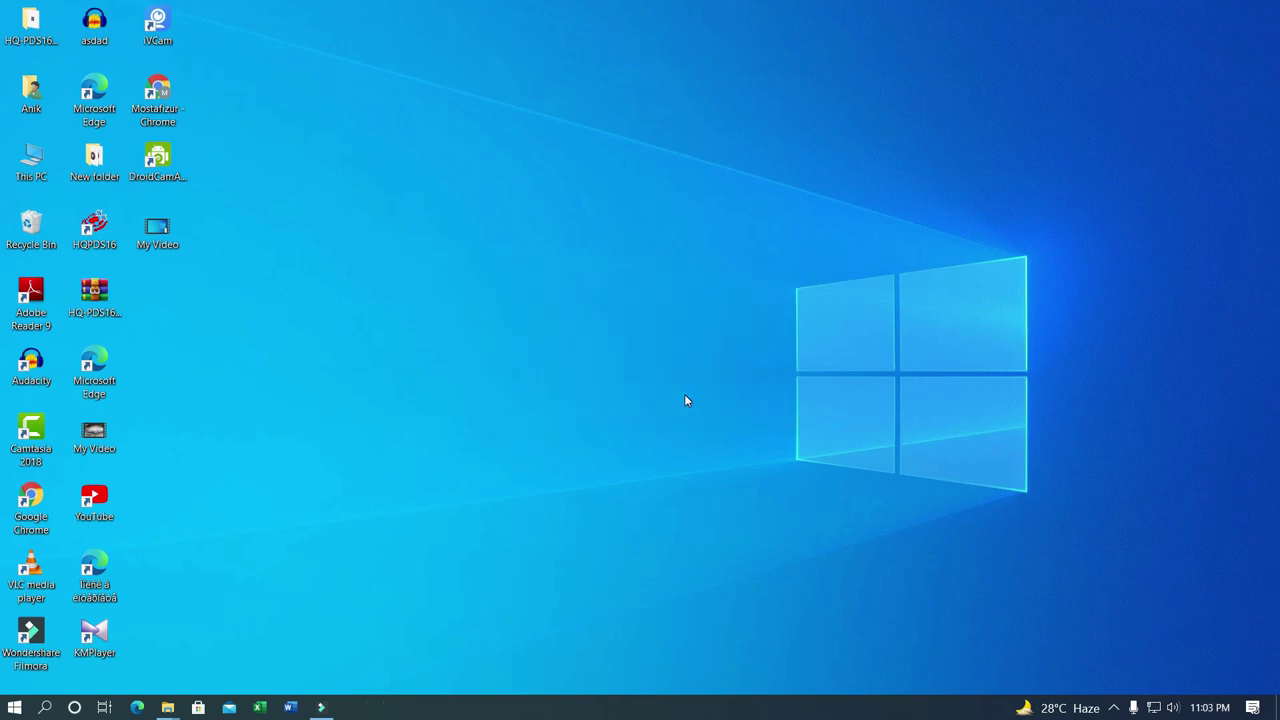
right_click(685, 396)
click(700, 440)
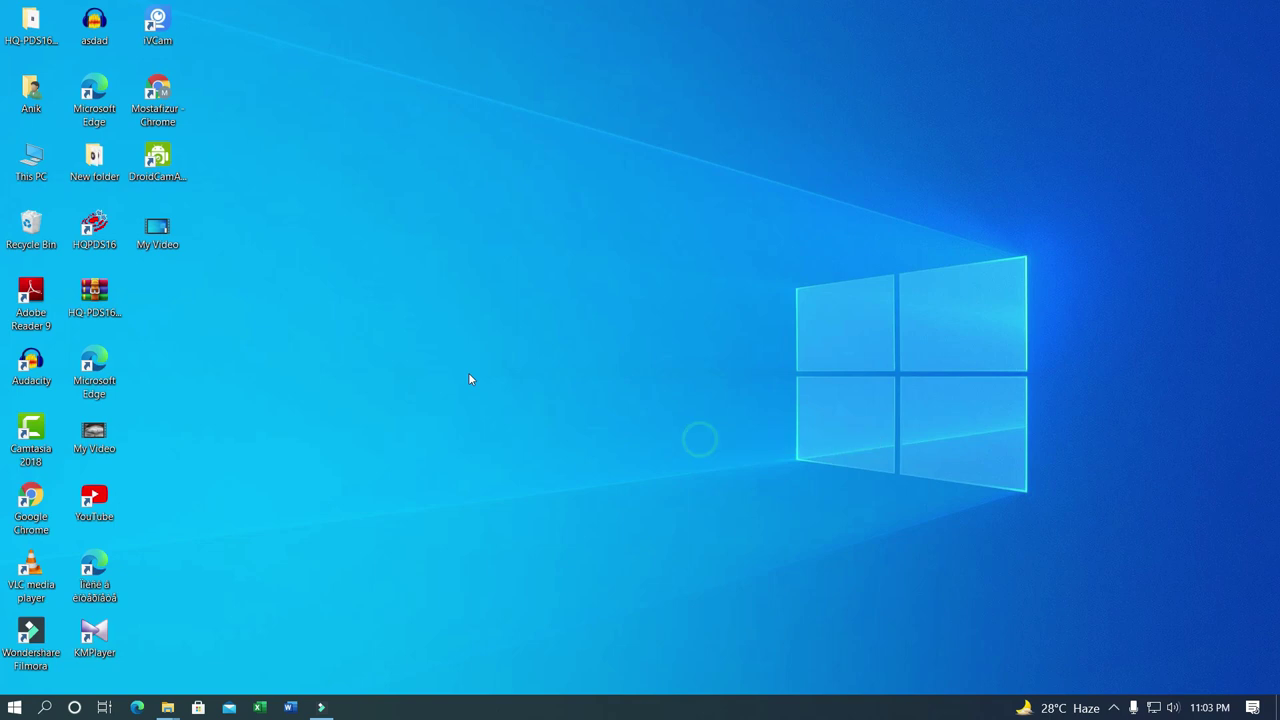
double_click(100, 243)
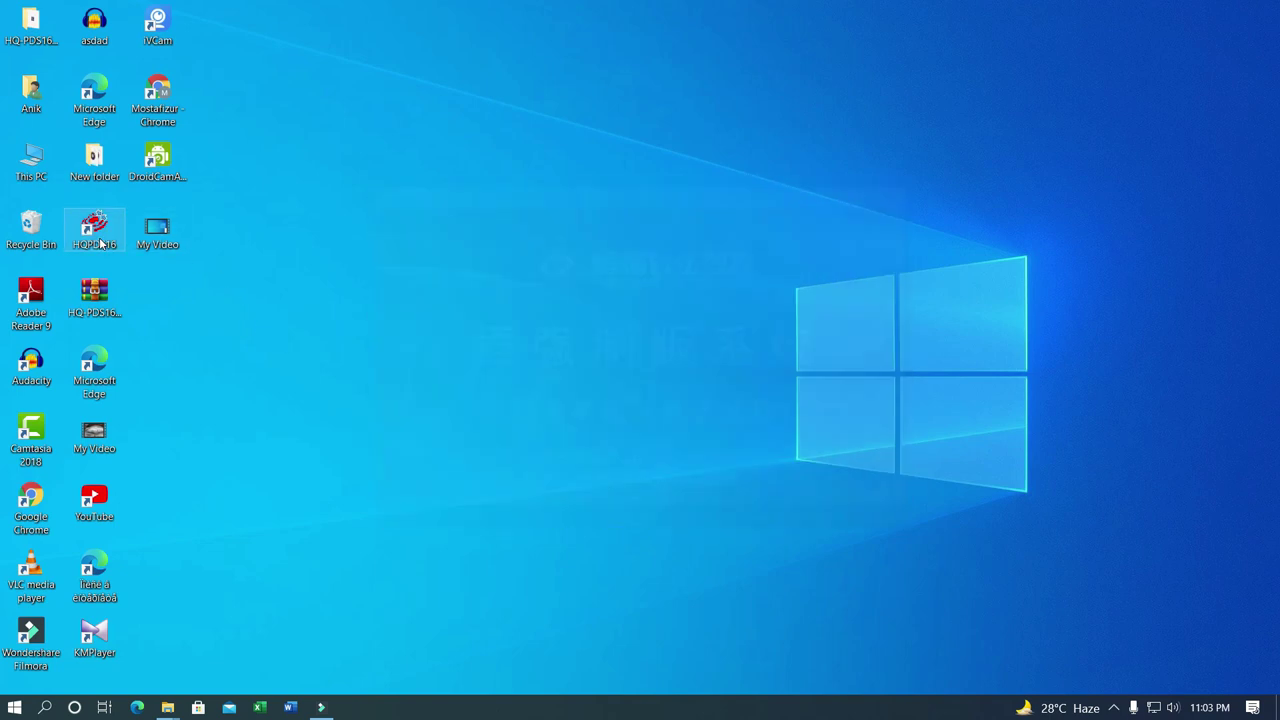